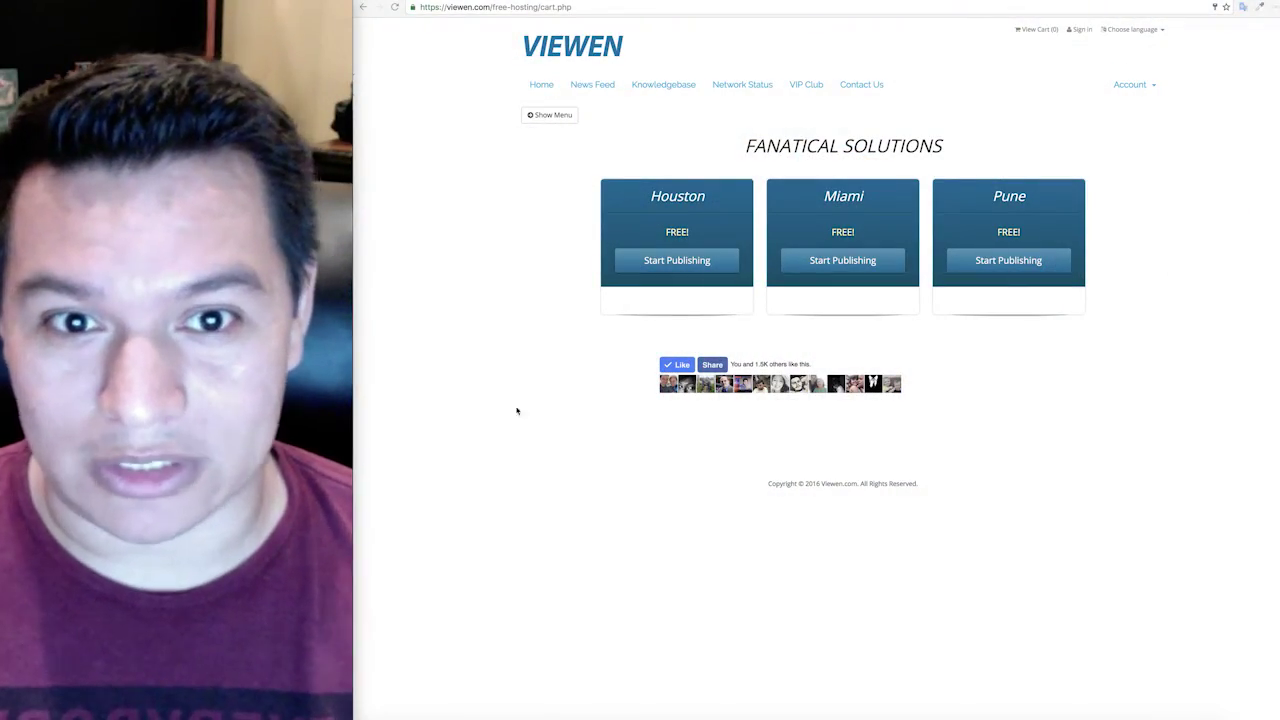
# Step: Return to the viewen.com homepage and restart the free hosting sign-up
pyautogui.click(572, 52)
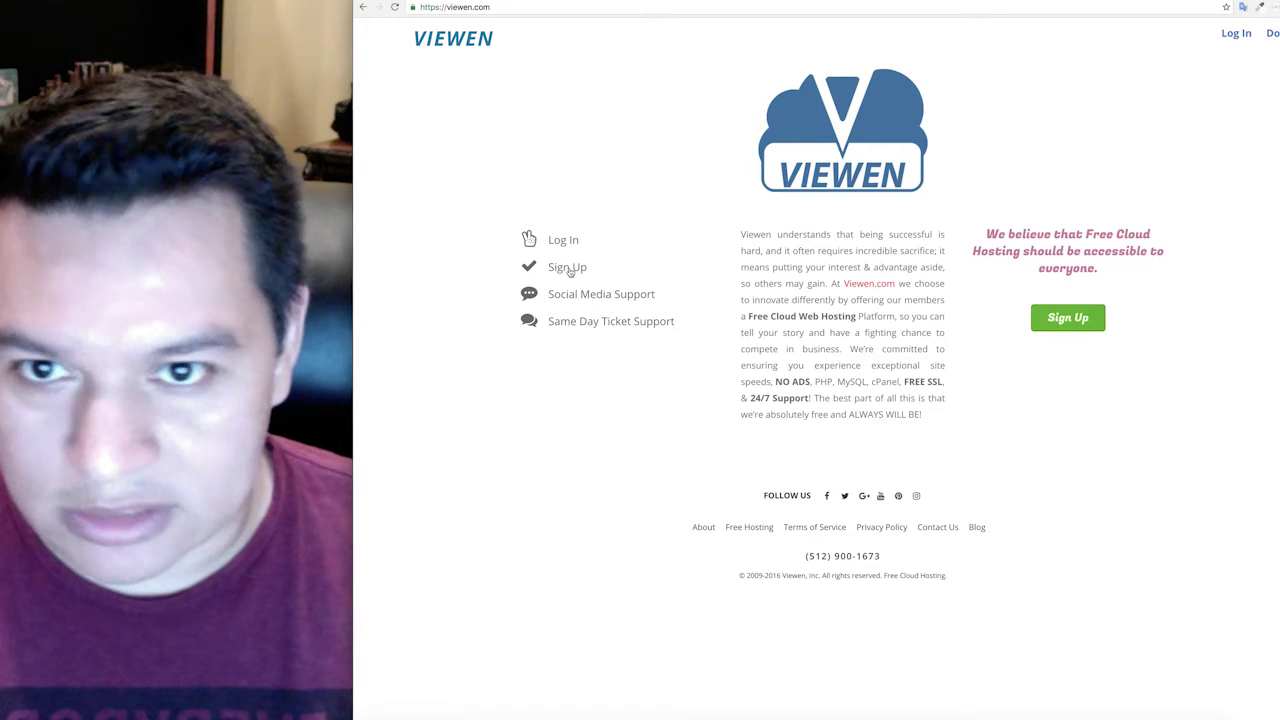
pyautogui.click(567, 268)
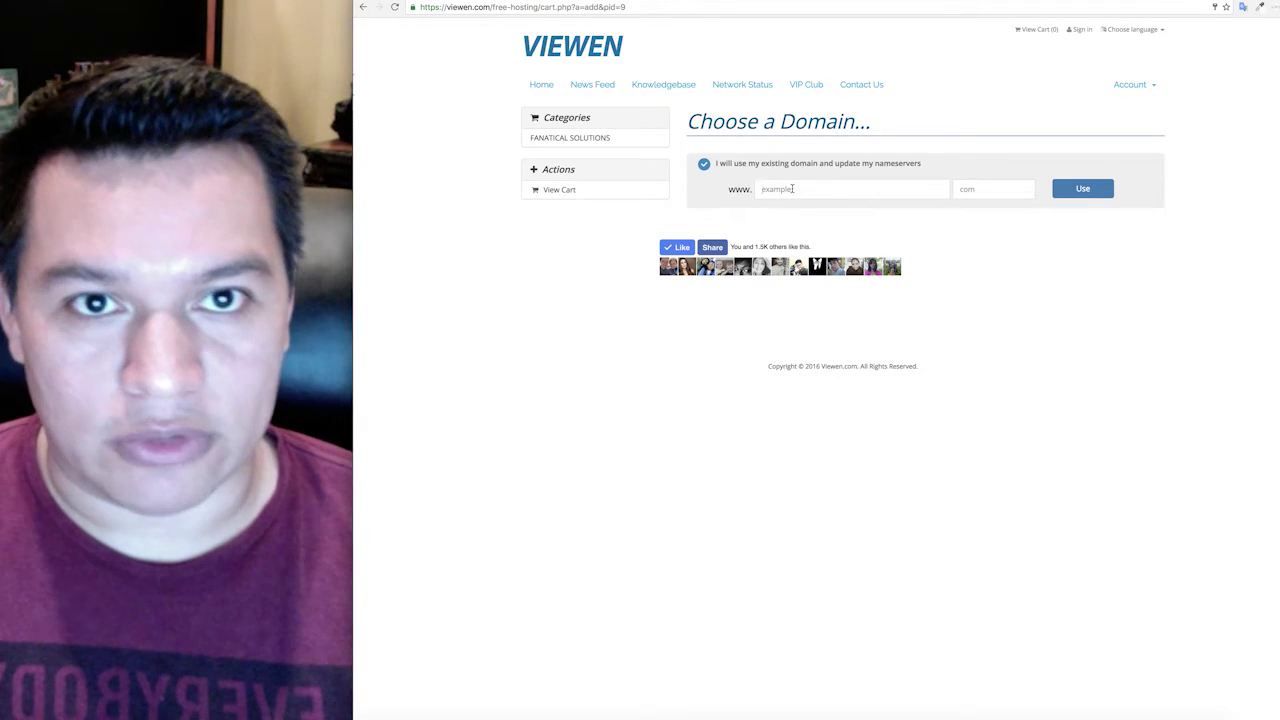
# Step: Enter viewentest with the .com extension as the existing domain and submit it
pyautogui.write('viewentest')
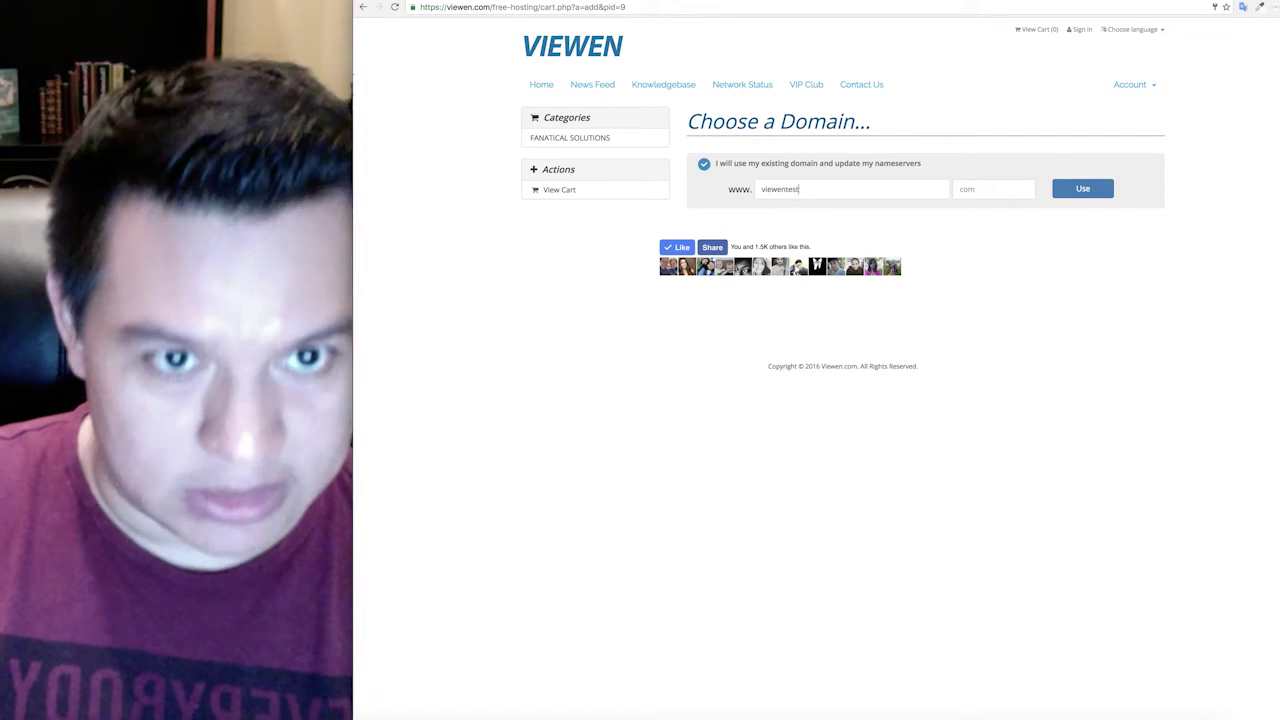
pyautogui.click(979, 186)
pyautogui.write('com')
pyautogui.click(936, 235)
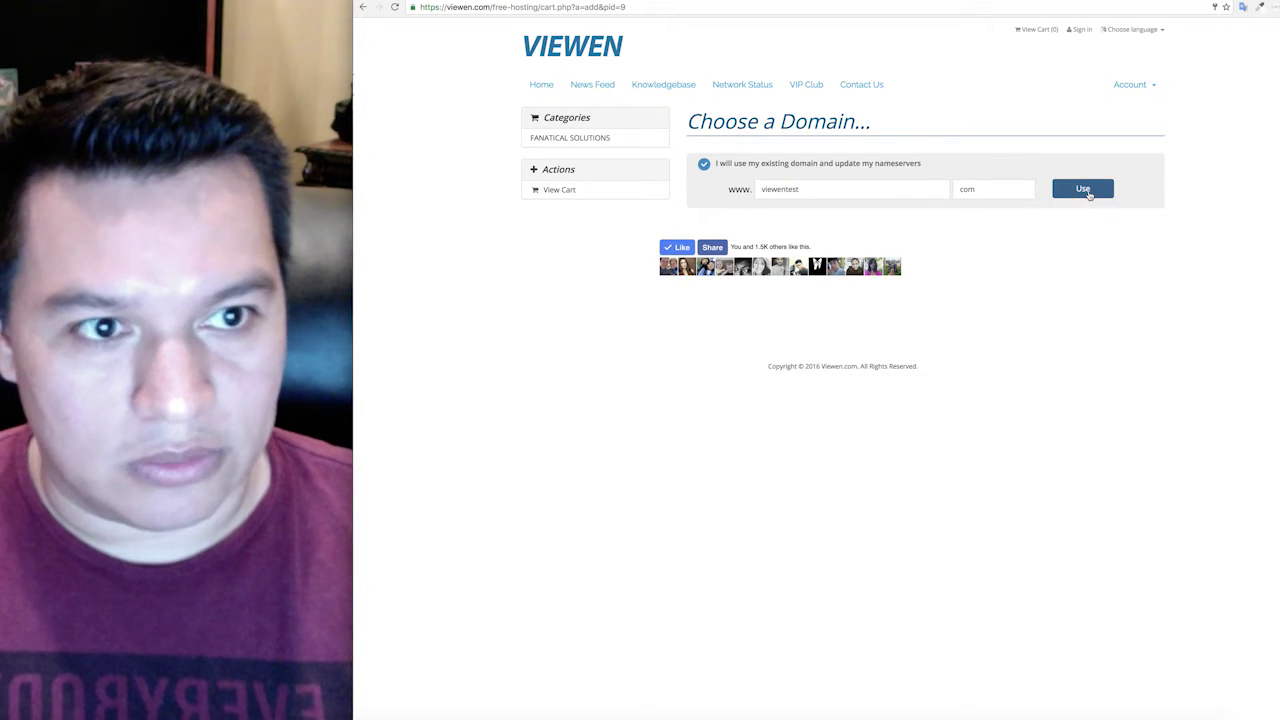
pyautogui.click(1085, 189)
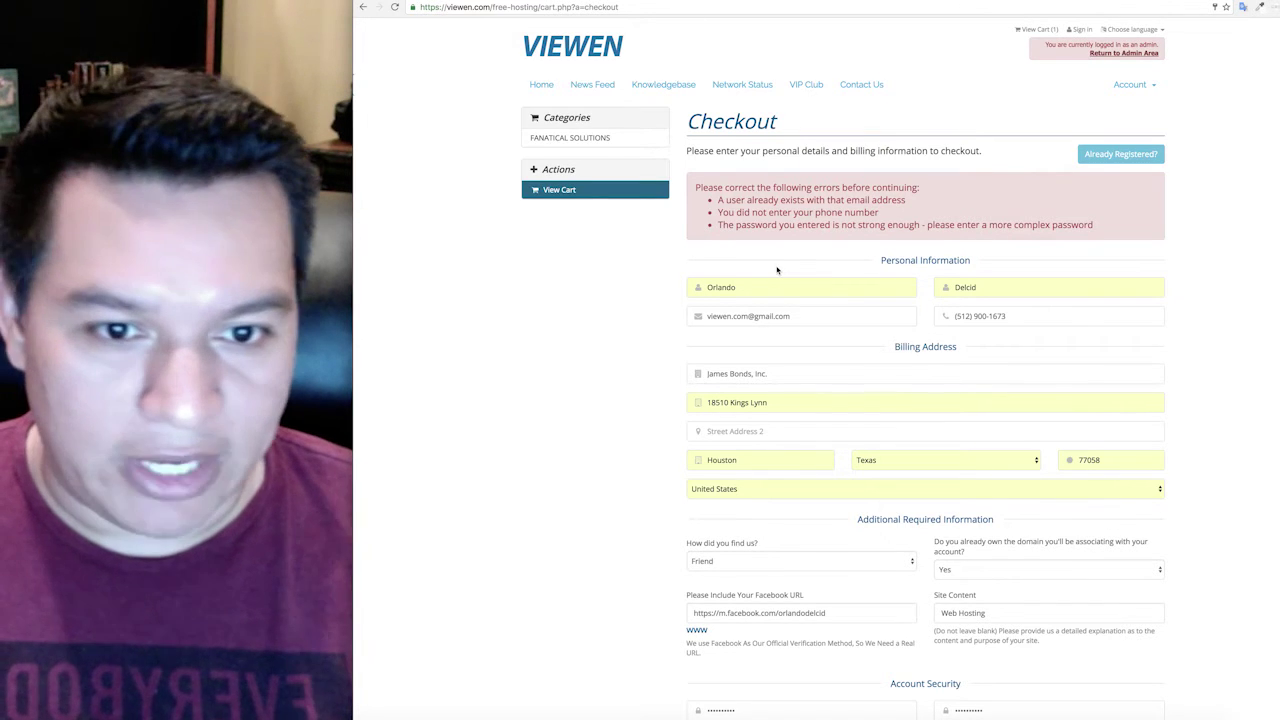
# Step: Keep Friend as the referral source and remove the 'm.' prefix from the Facebook URL
pyautogui.scroll(-2, 777, 270)
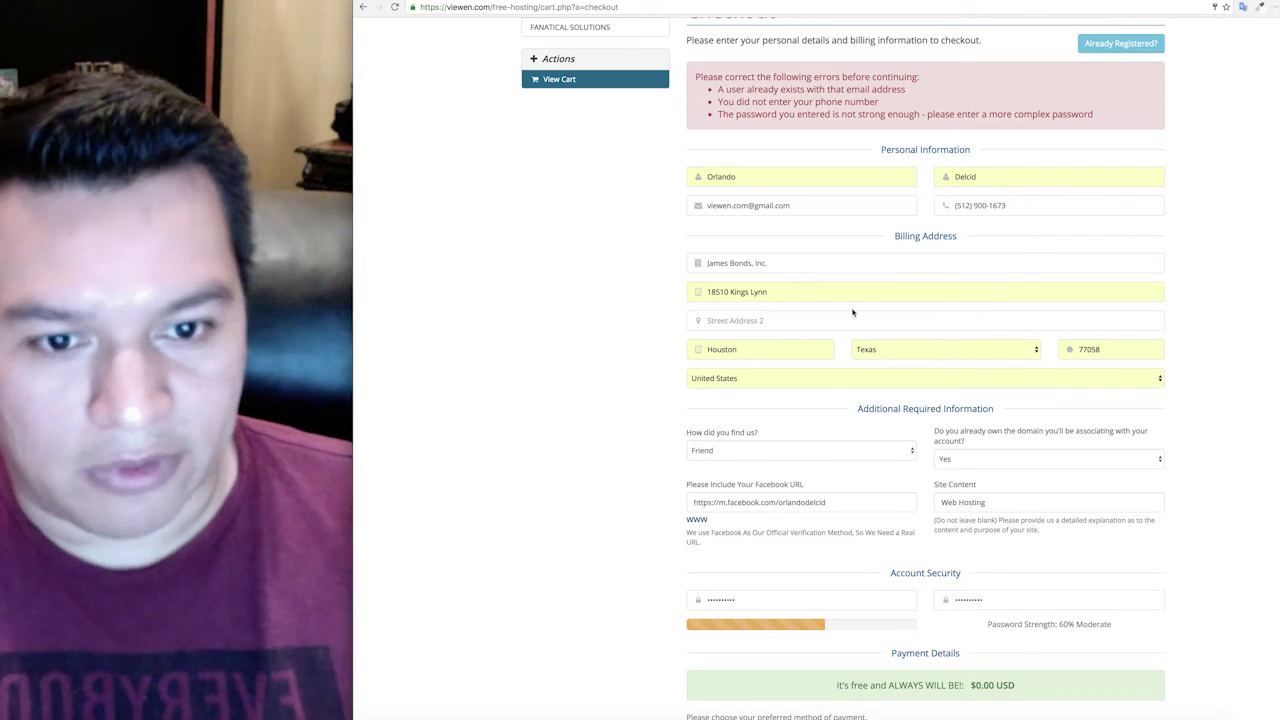
pyautogui.scroll(-2, 852, 312)
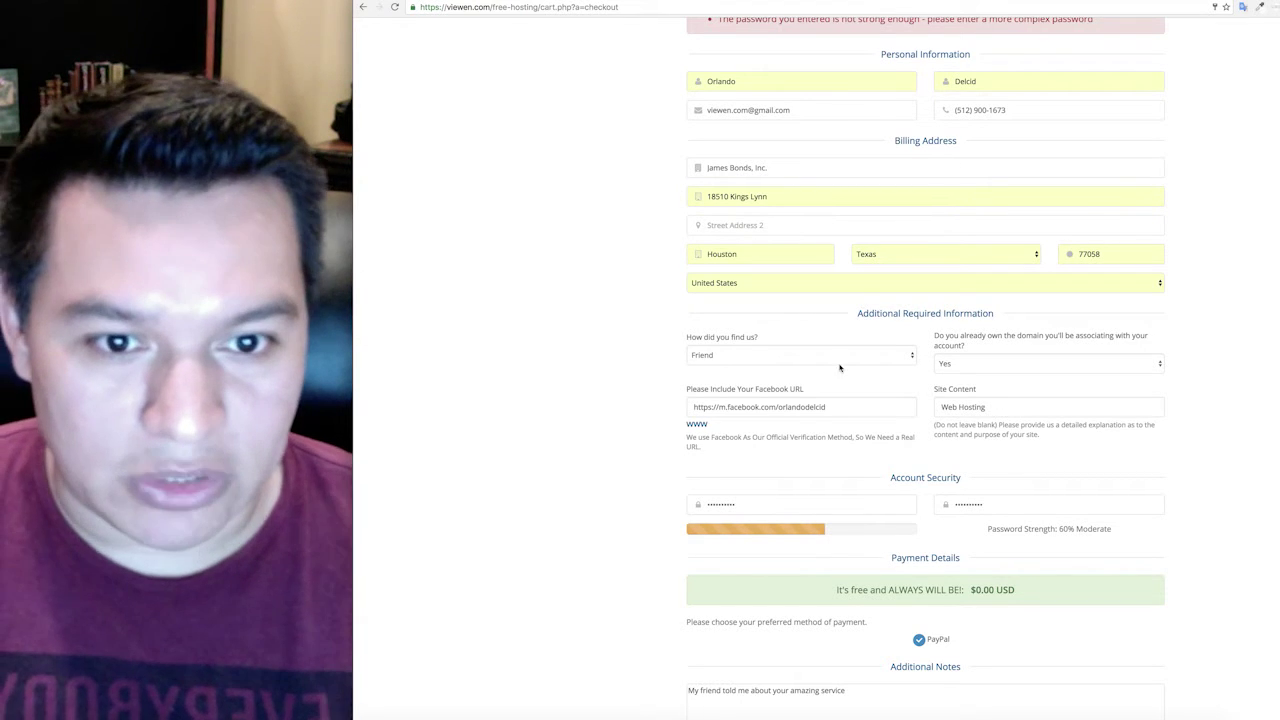
pyautogui.click(811, 355)
pyautogui.click(714, 355)
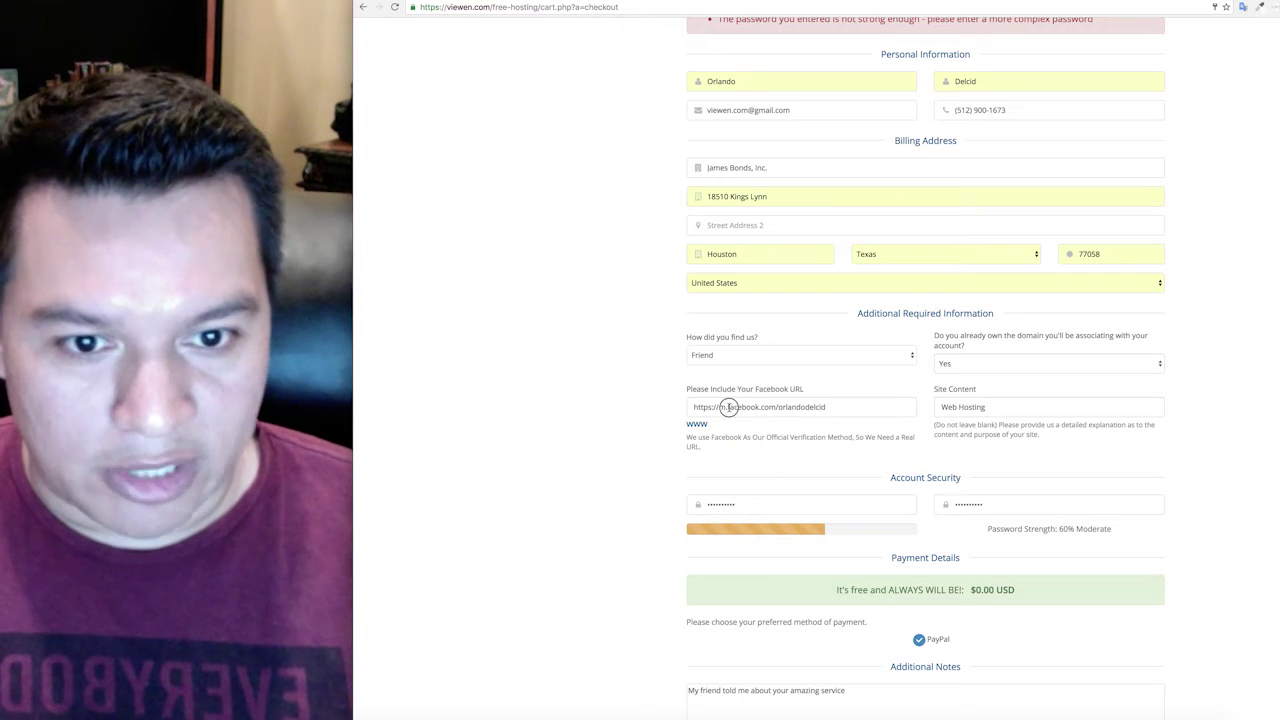
pyautogui.click(728, 407)
pyautogui.press('BackSpace')
pyautogui.press('BackSpace')
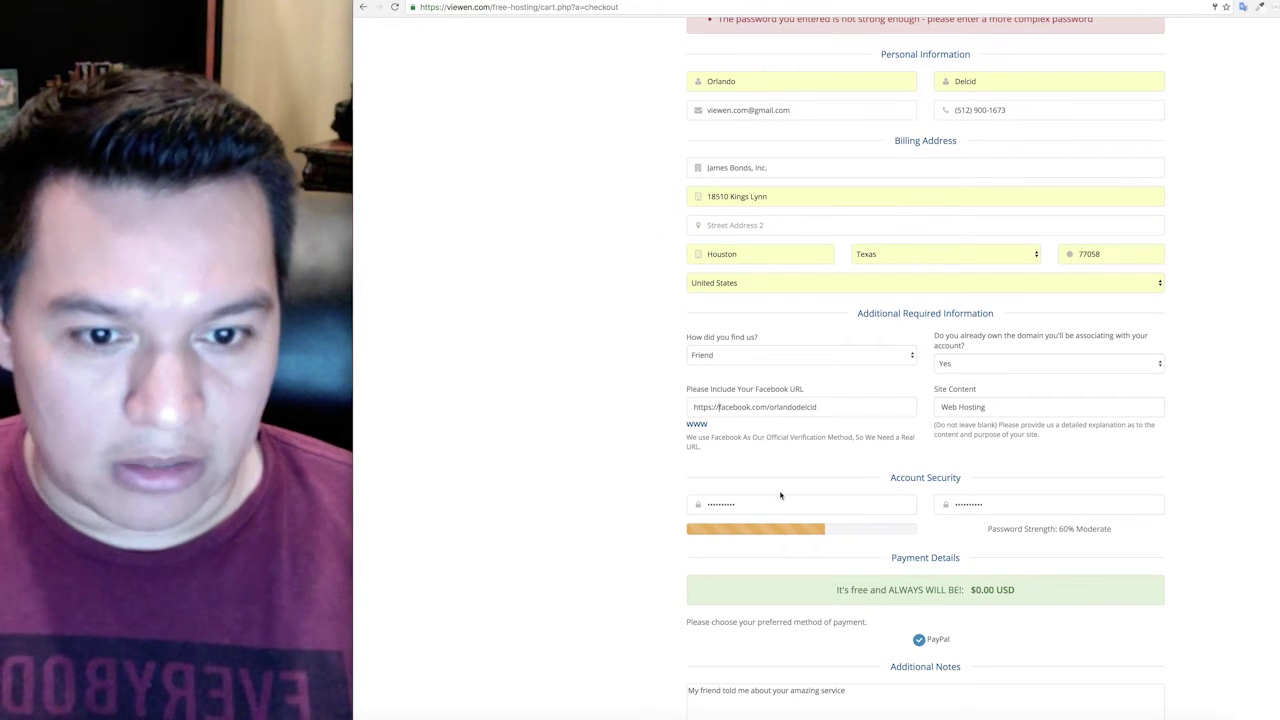
# Step: Accept the terms of service and complete the free hosting order
pyautogui.scroll(-3, 850, 507)
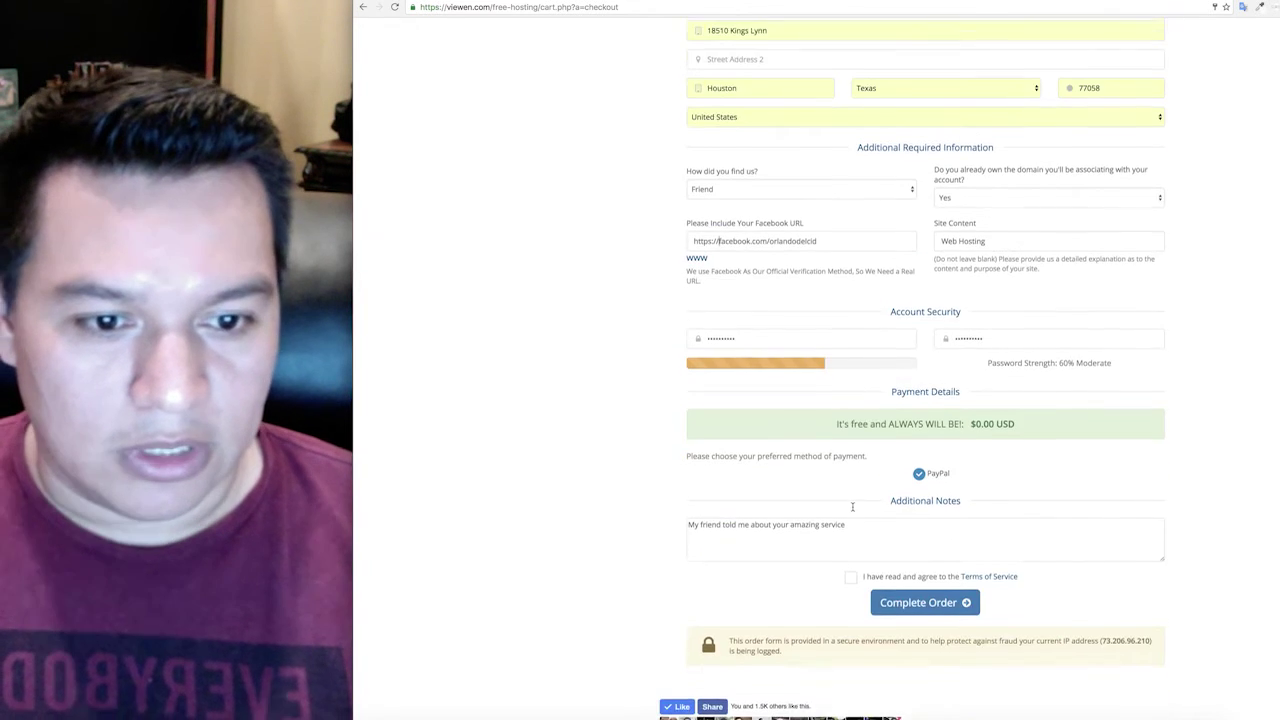
pyautogui.scroll(-1, 852, 507)
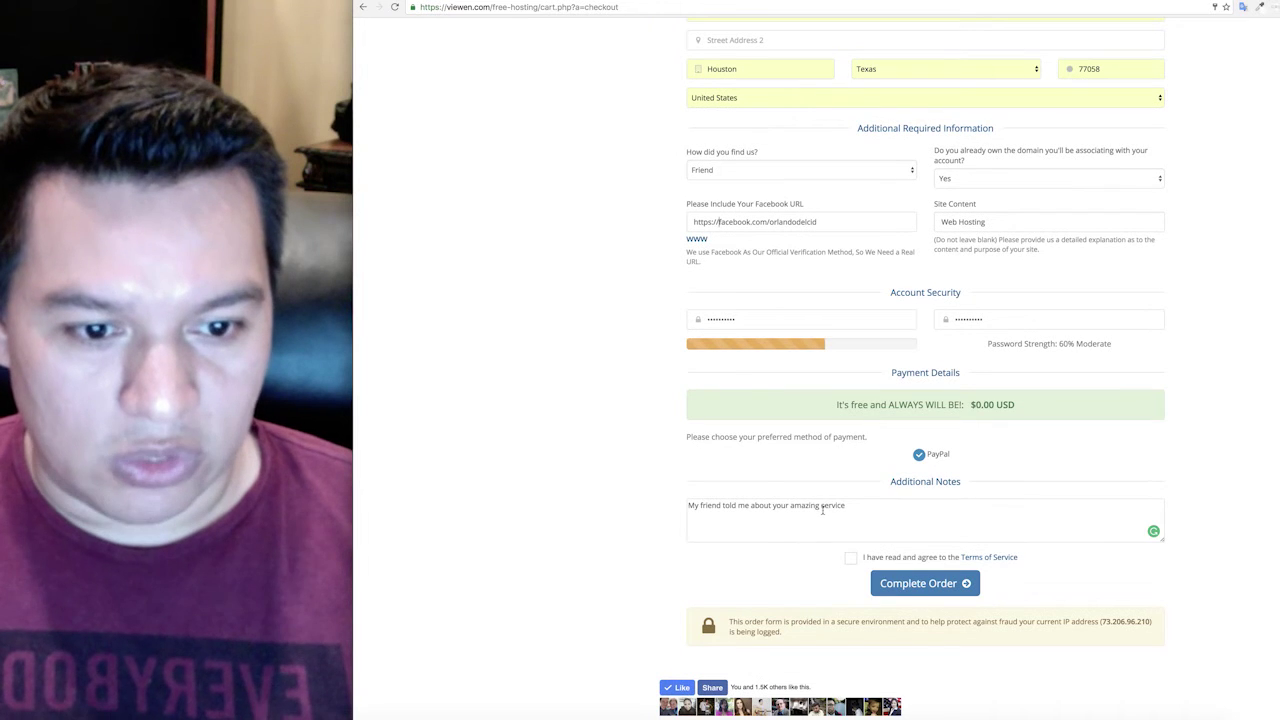
pyautogui.click(850, 559)
pyautogui.scroll(-2, 908, 557)
pyautogui.click(928, 498)
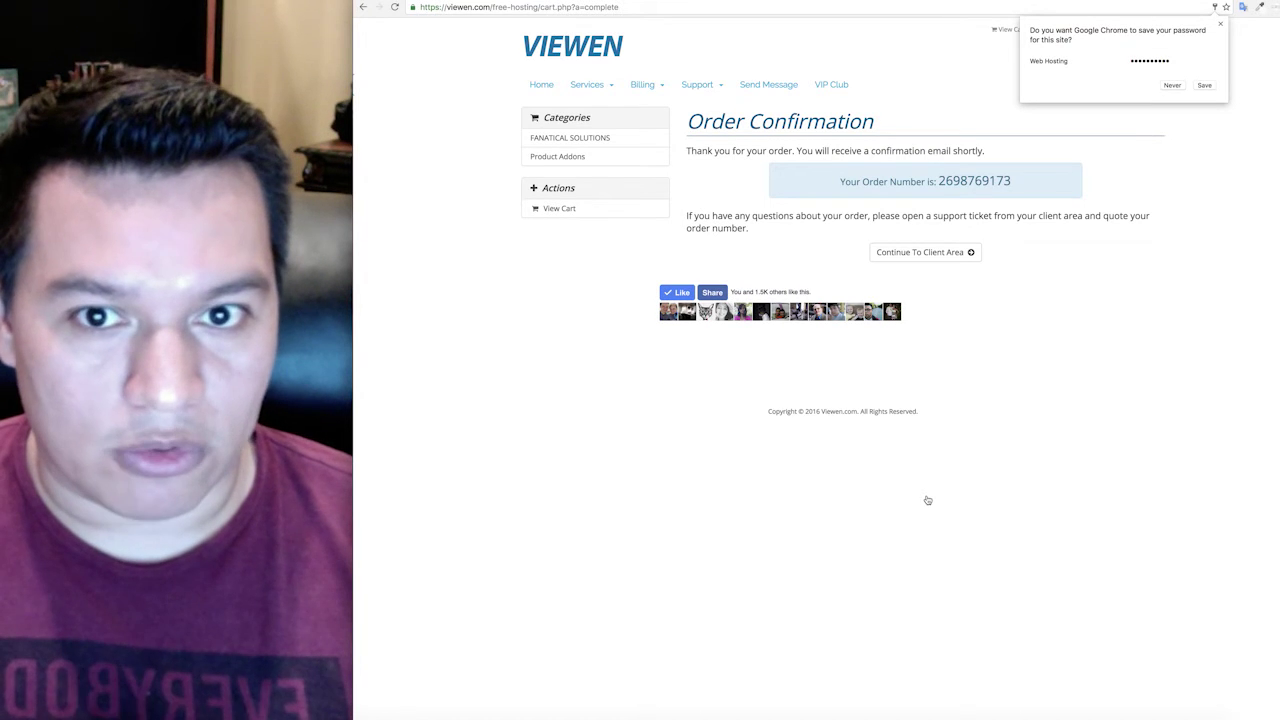
# Step: Dismiss the browser's save-password prompt and go to the client area Home via the account menu
pyautogui.click(1220, 24)
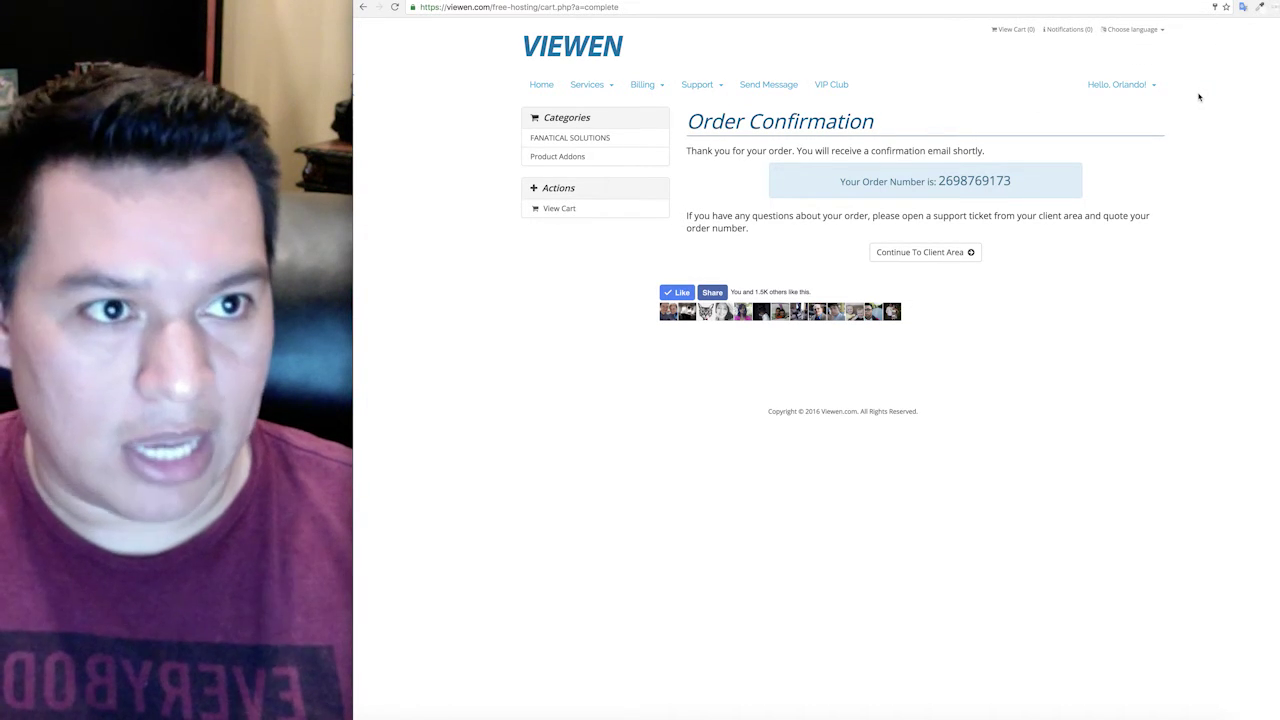
pyautogui.click(1127, 86)
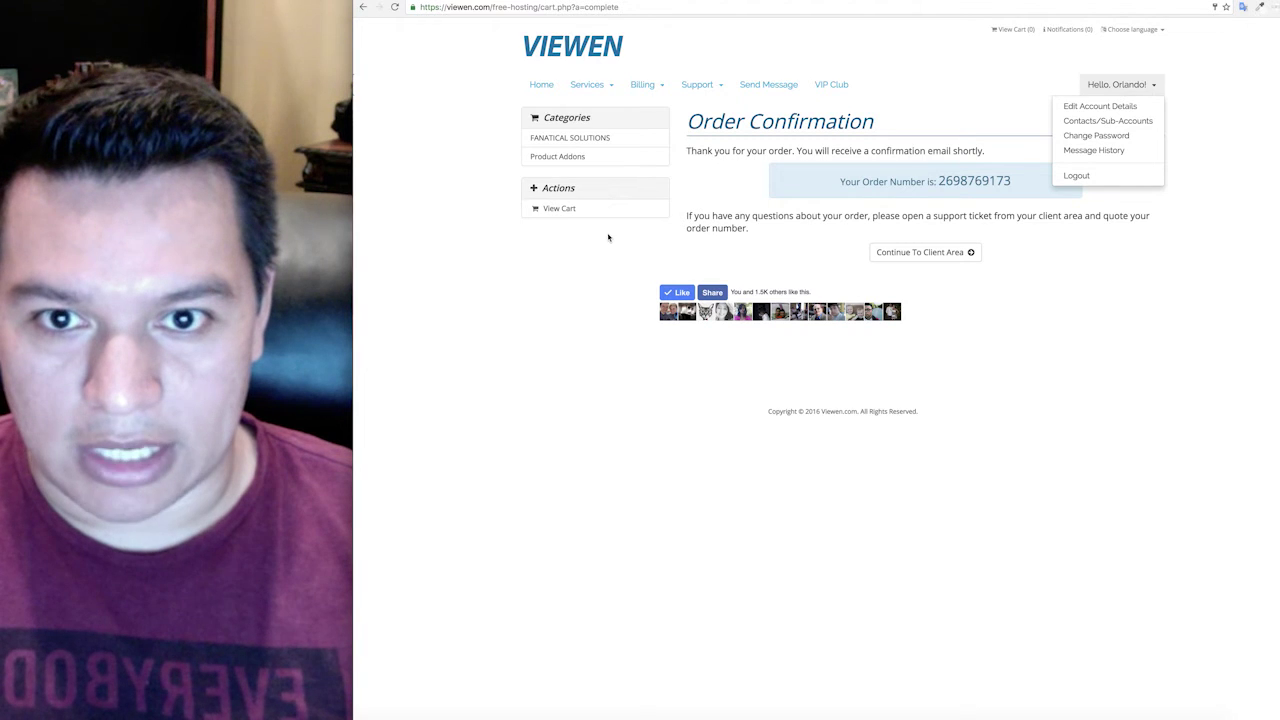
pyautogui.click(545, 86)
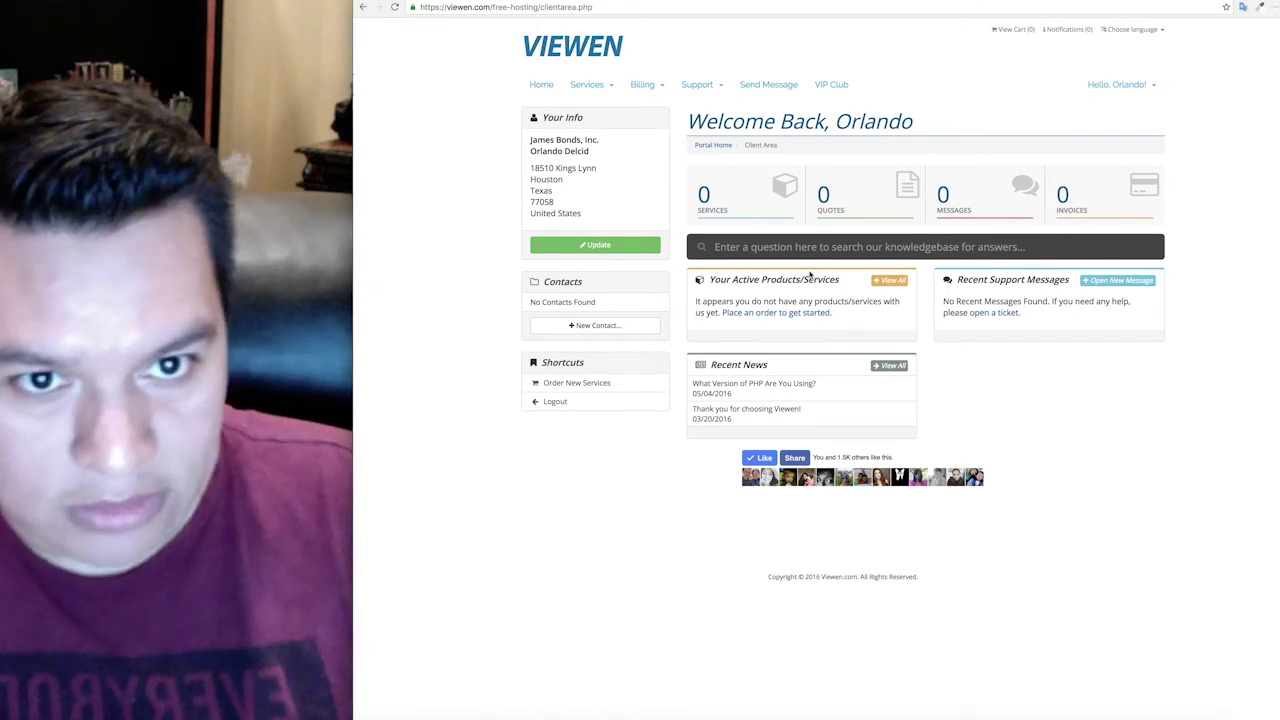
# Step: Open My Products & Services to see the pending Houston account, then switch to Gmail
pyautogui.click(738, 204)
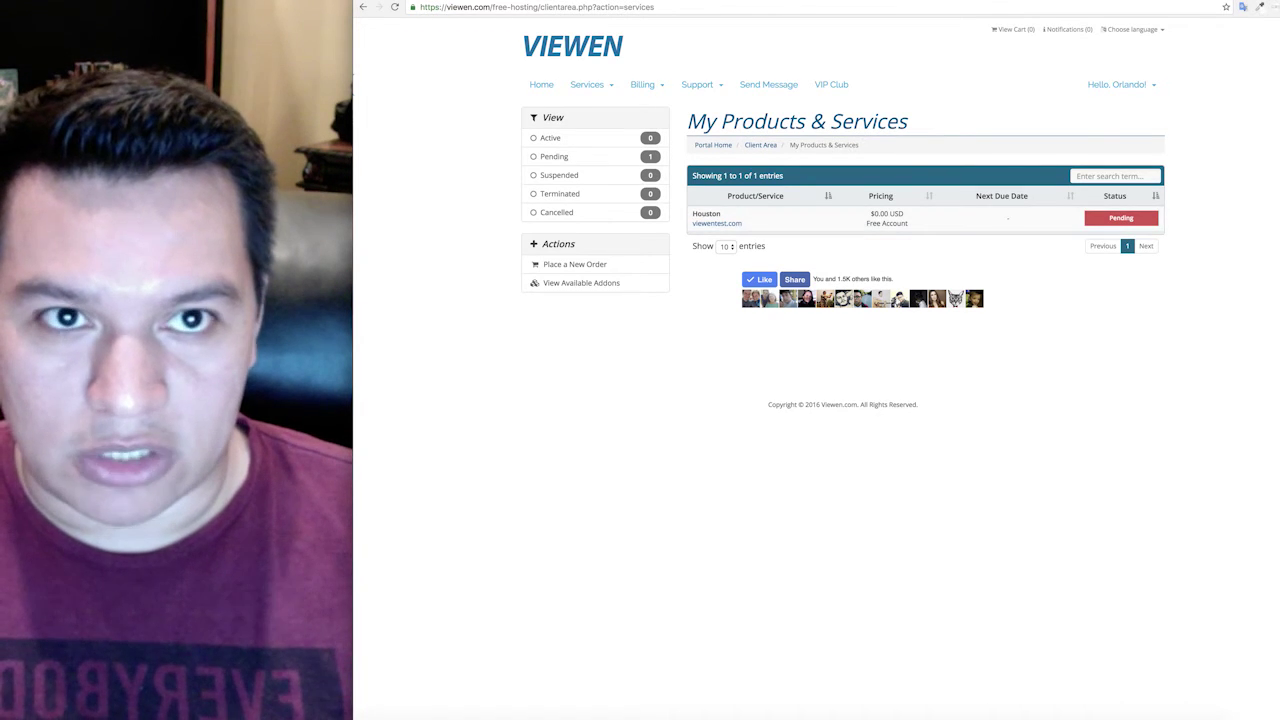
pyautogui.hotkey('ctrl', 'Tab')
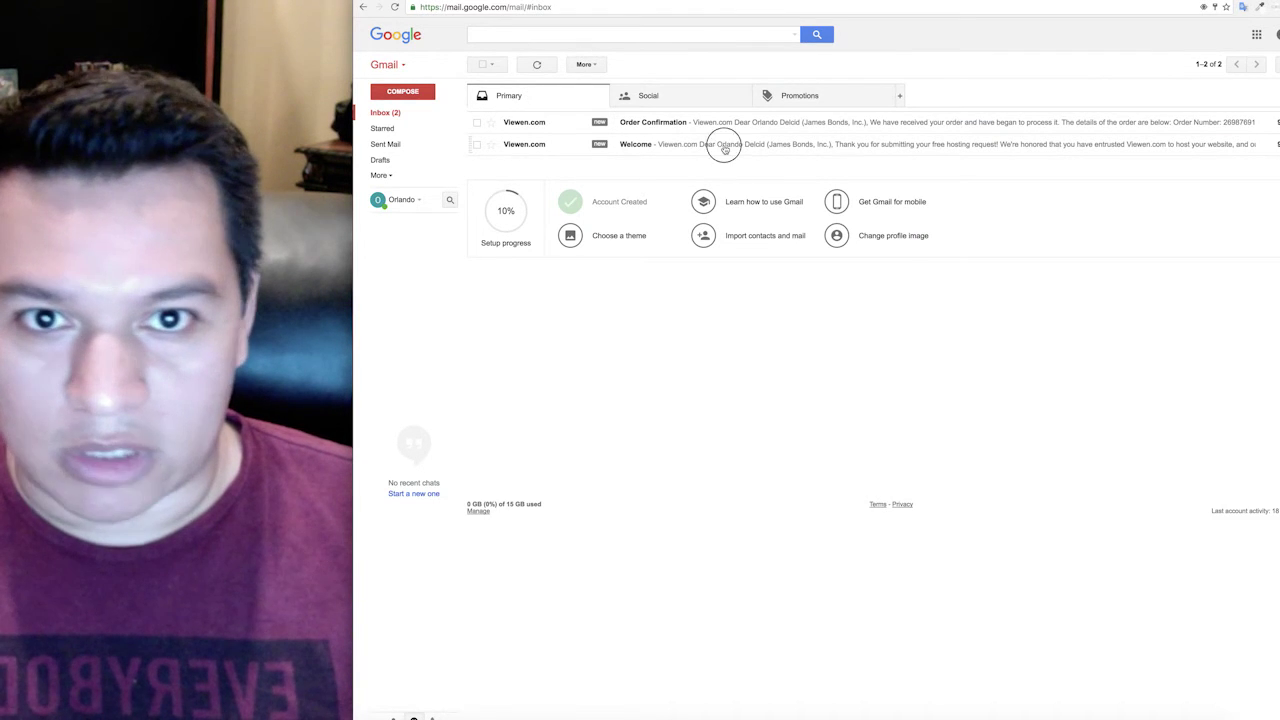
# Step: Open the Viewen.com Welcome email and highlight its first request about the Facebook page
pyautogui.click(725, 148)
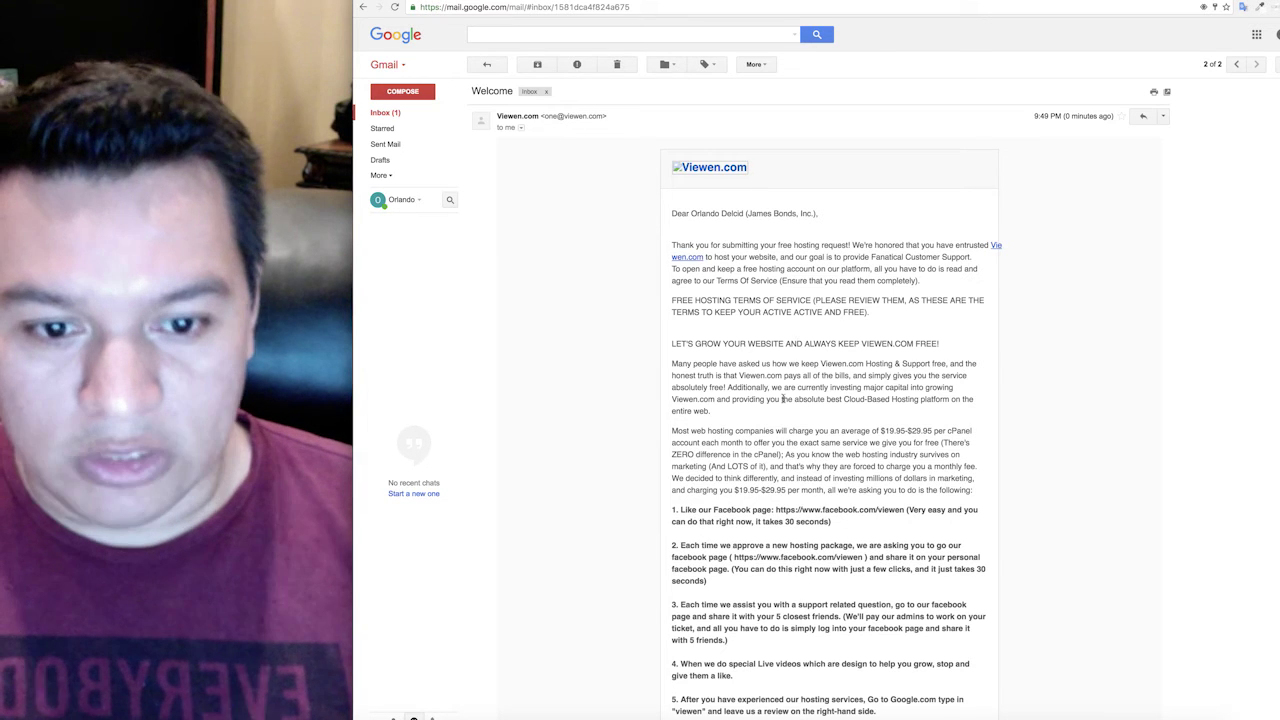
pyautogui.moveTo(676, 510); pyautogui.dragTo(851, 524)
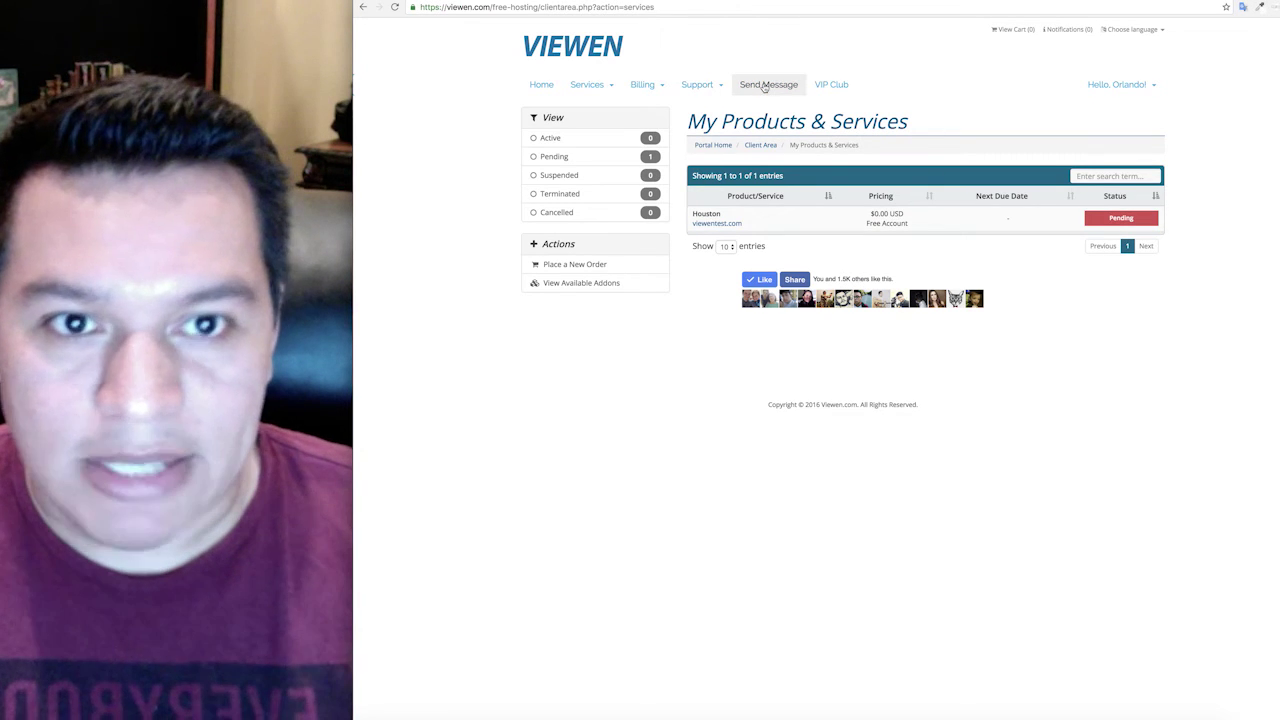
# Step: Open a Send Message ticket to the Support department, then return to the viewen.com homepage
pyautogui.click(764, 85)
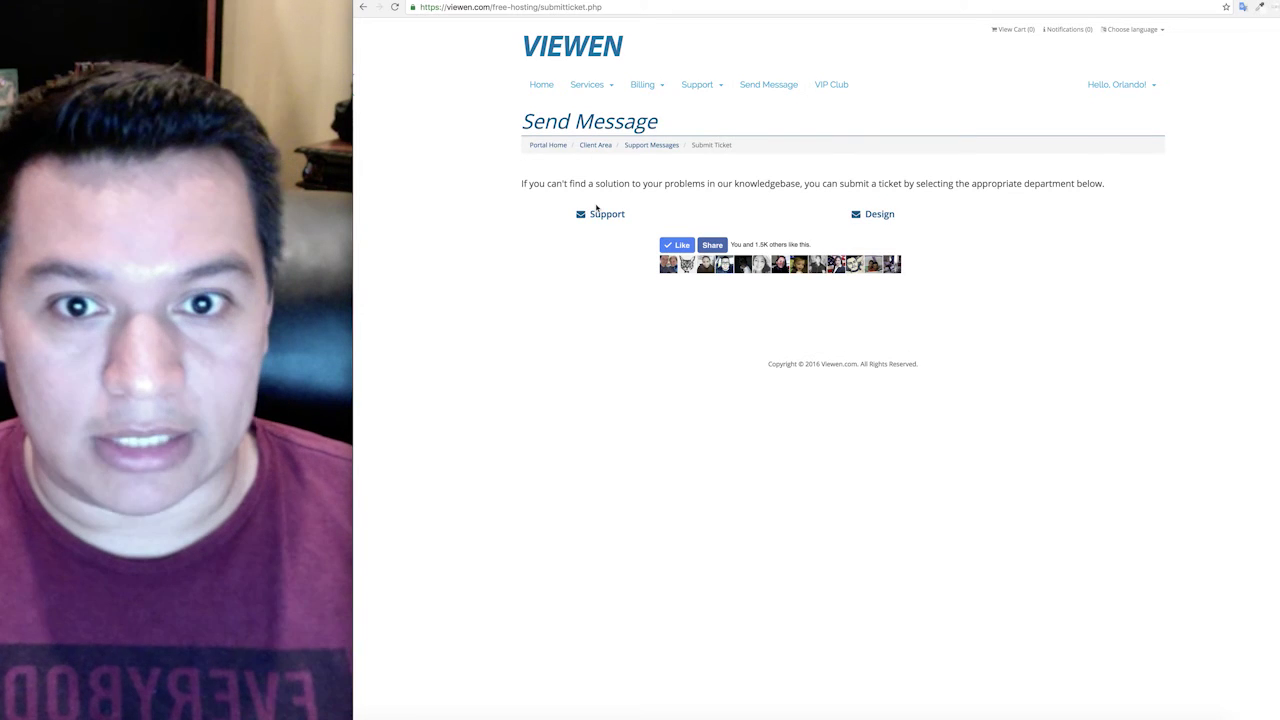
pyautogui.click(598, 216)
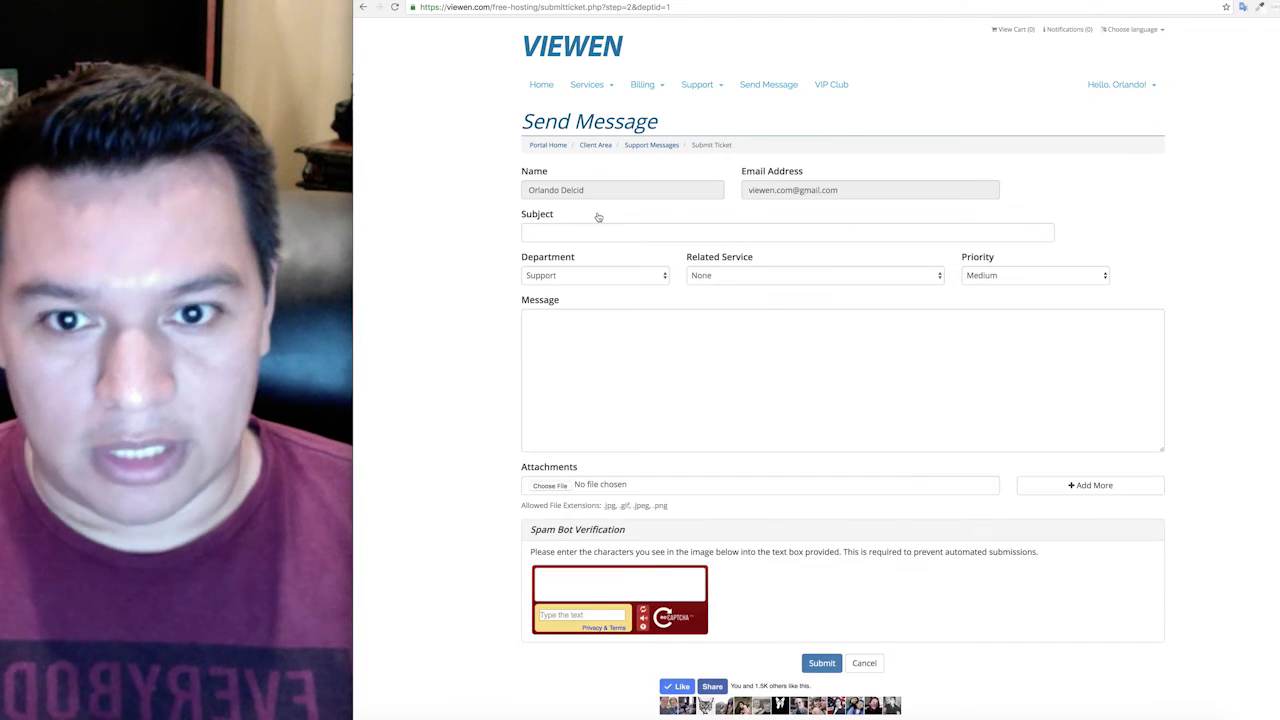
pyautogui.click(593, 237)
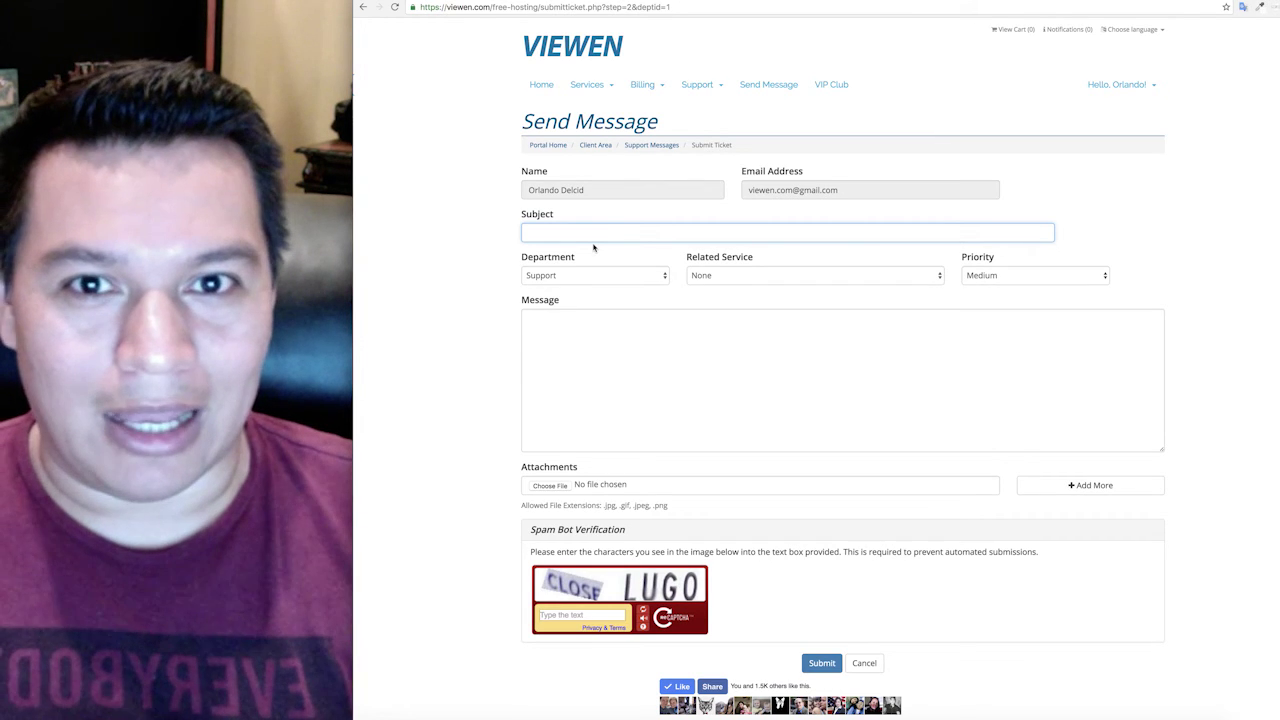
pyautogui.click(596, 55)
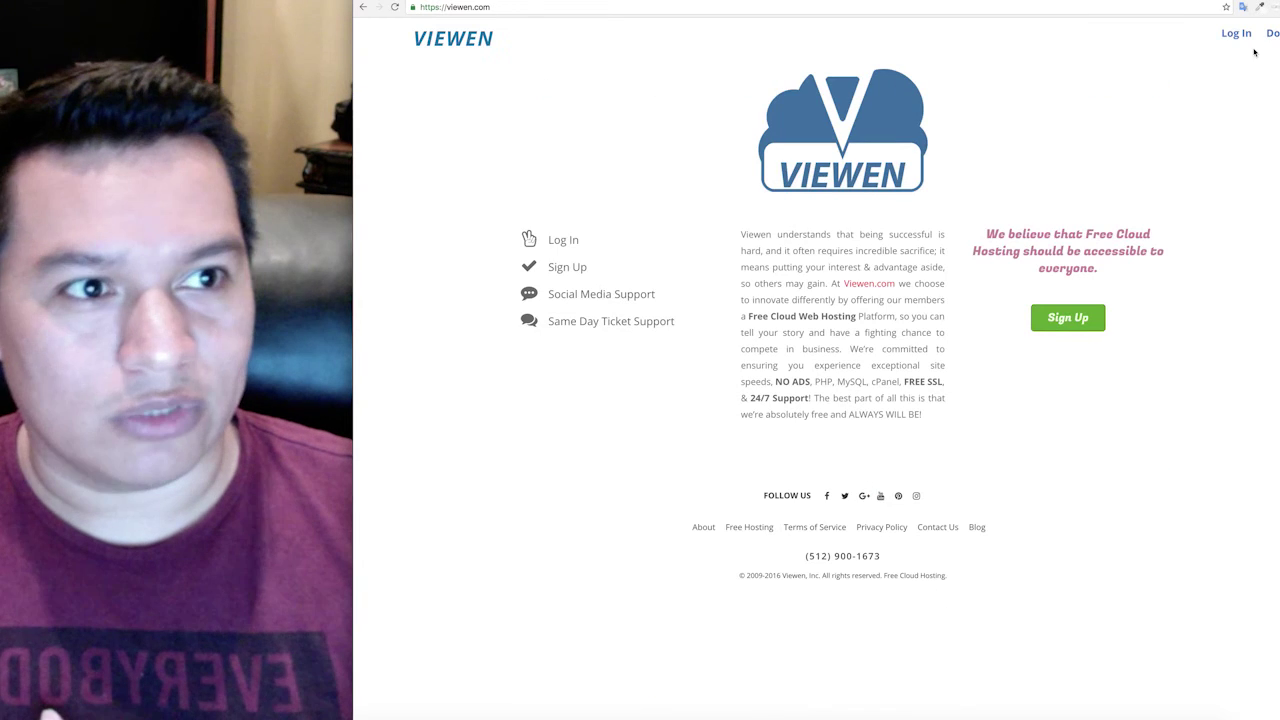